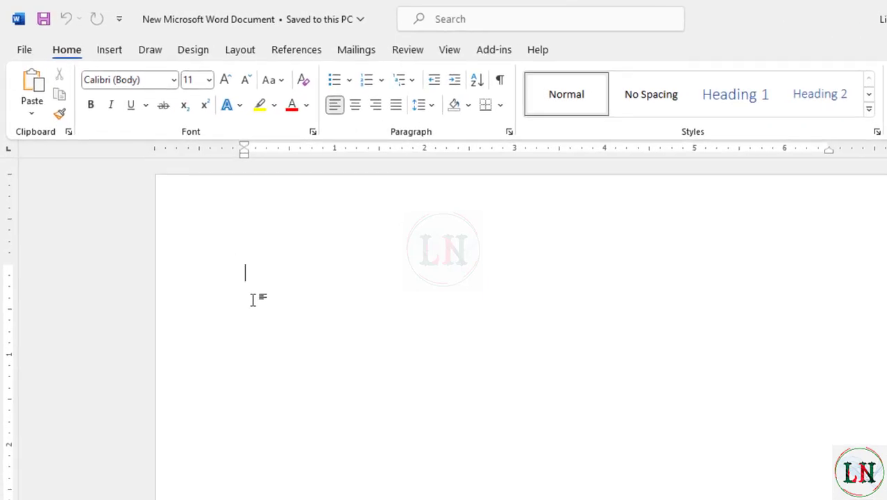
Enter the first four people's names in the blank document, each on its own line.
text(Modia)
key(Return)
text(M)
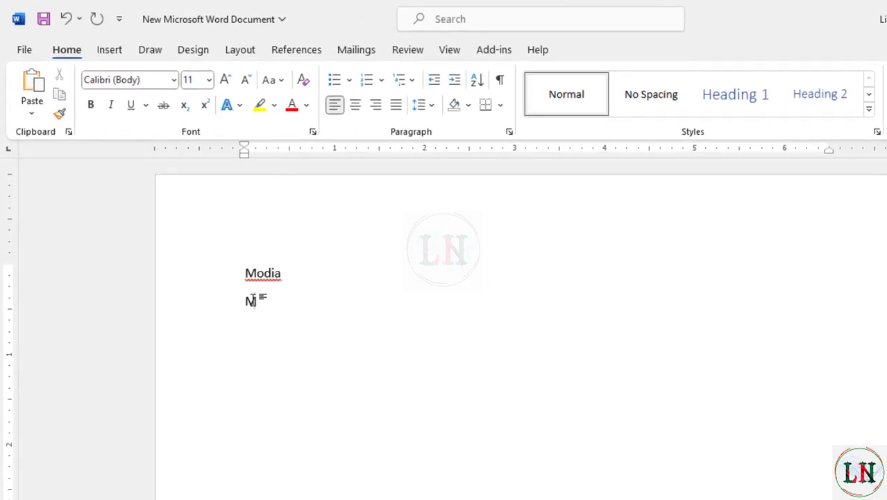
text(okta)
key(Return)
text(Kawsar)
key(Return)
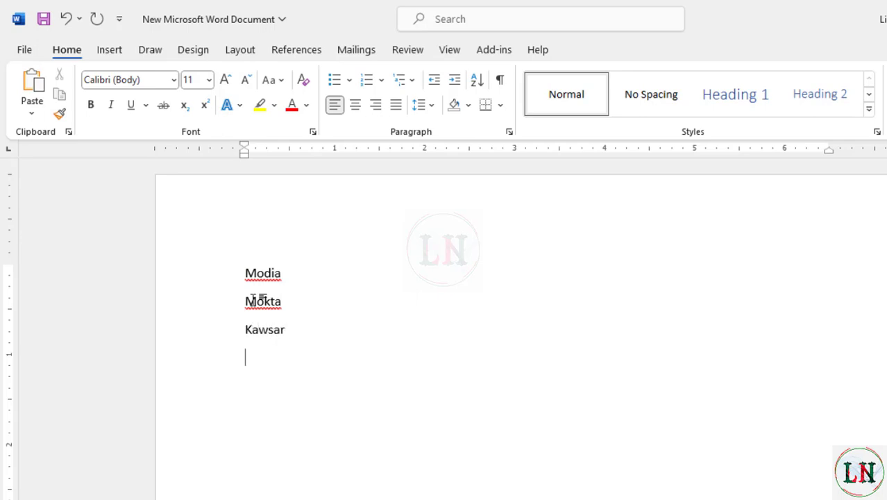
text(Jannatul)
key(Return)
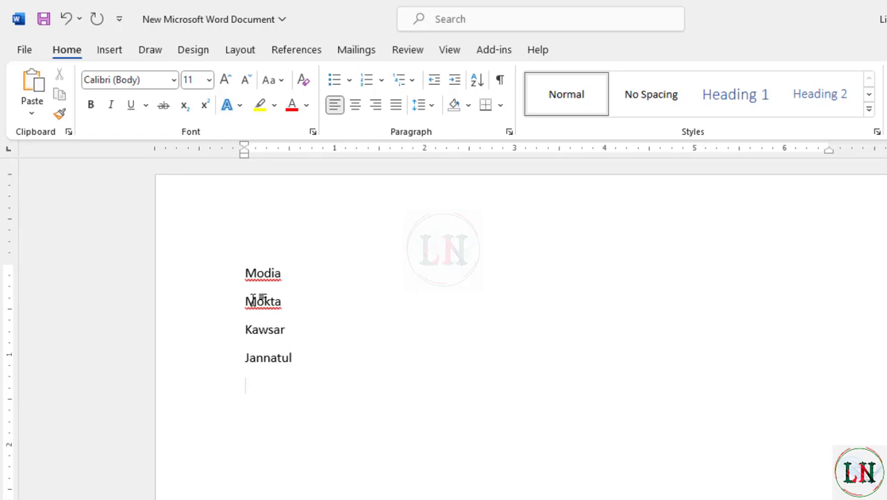
Add the fifth and sixth people's names on separate lines below the first four.
text(Mok)
key(BackSpace)
key(BackSpace)
text(ok)
key(BackSpace)
key(BackSpace)
text(ukti)
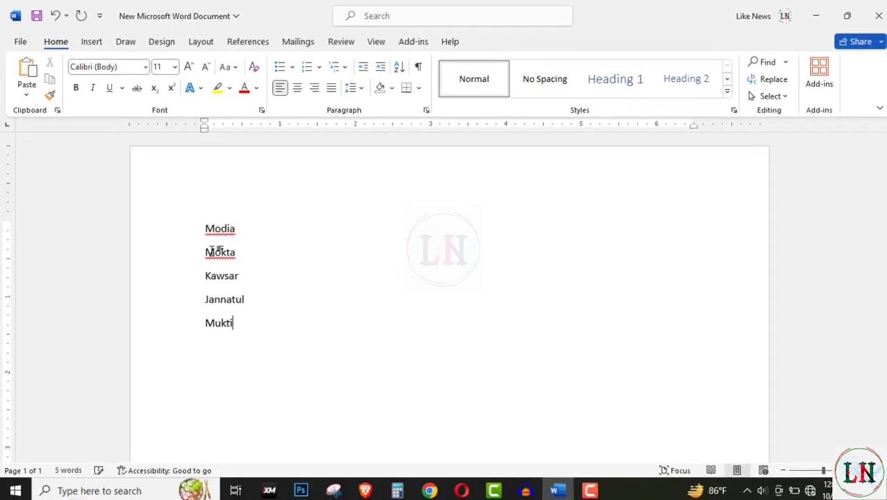
key(Return)
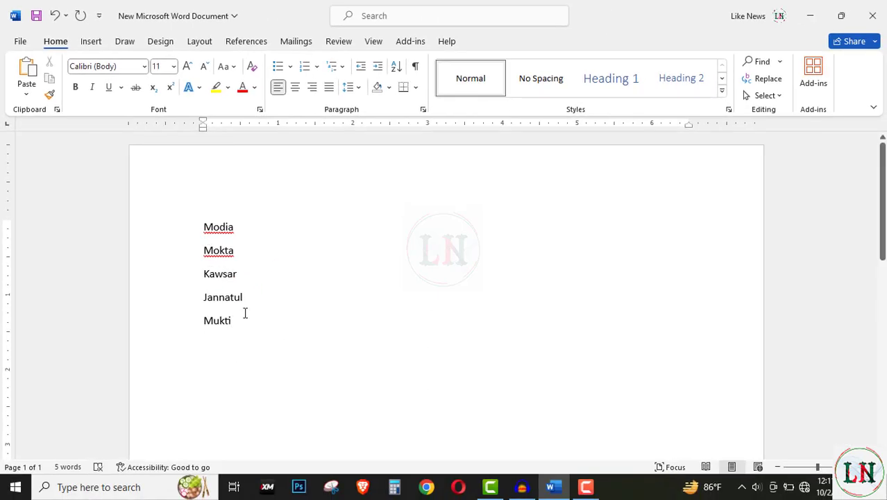
text(sha)
key(BackSpace)
key(BackSpace)
key(BackSpace)
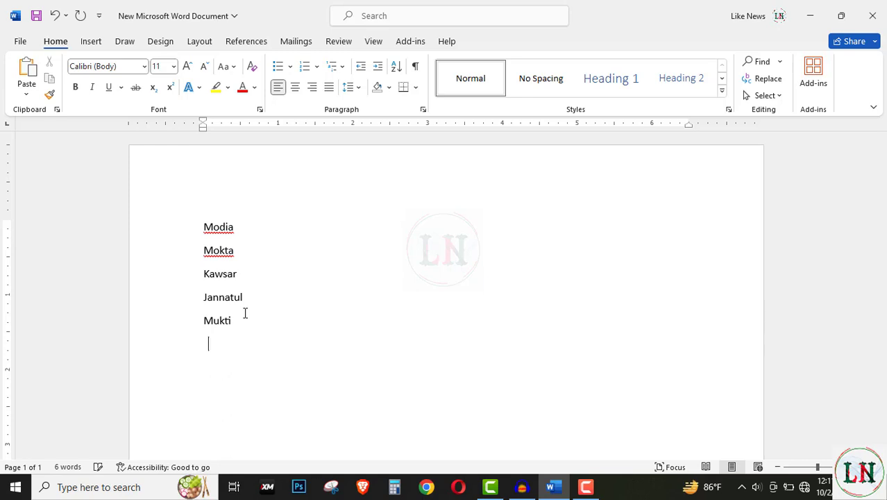
text(Shoshi)
click(245, 274)
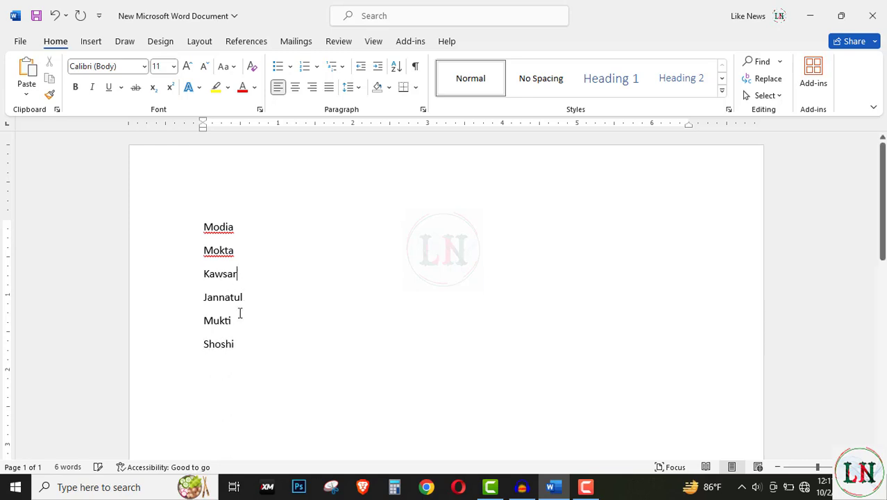
Copy all six name lines and format them as a numbered list in the 1. 2. 3. style.
click(249, 345)
drag(225, 331, 210, 226)
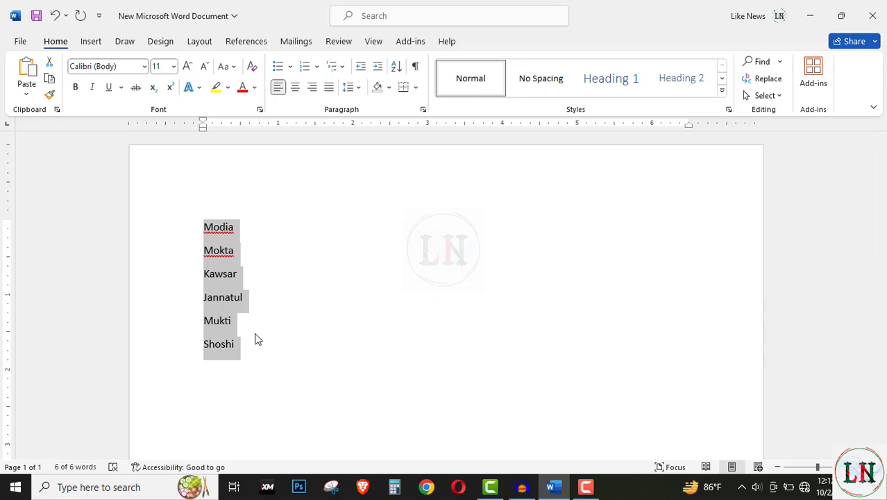
key(ctrl+c)
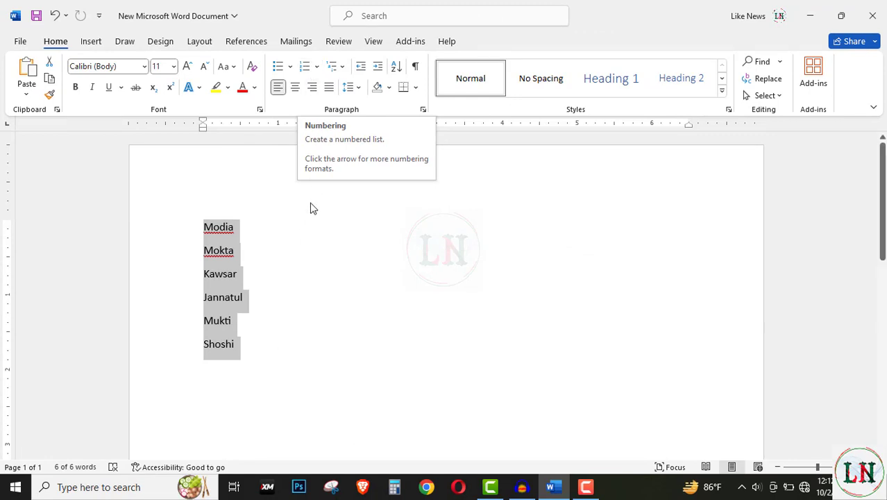
click(305, 68)
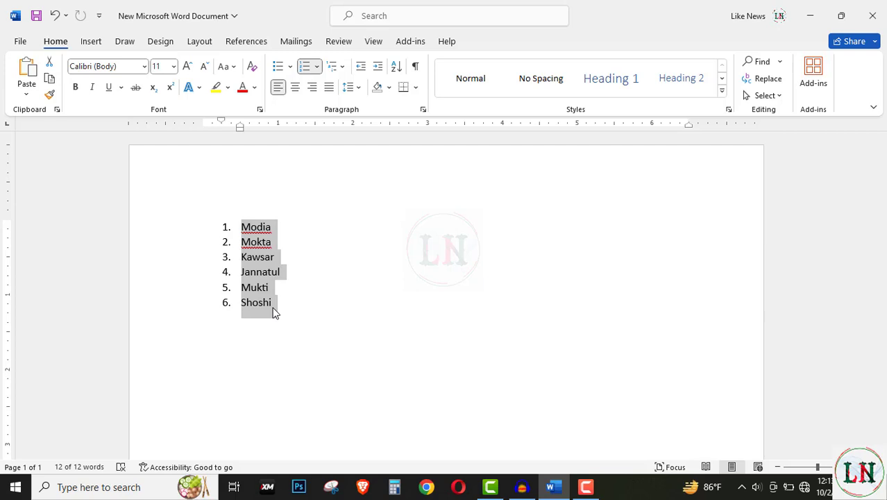
Add "How" and "you" as two new items at the end of the numbered list.
click(278, 302)
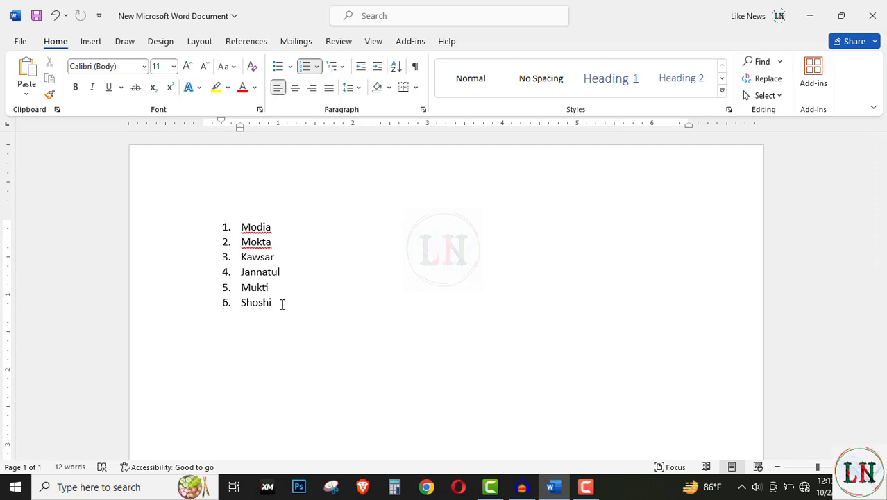
key(Return)
text(How)
key(Return)
text(you)
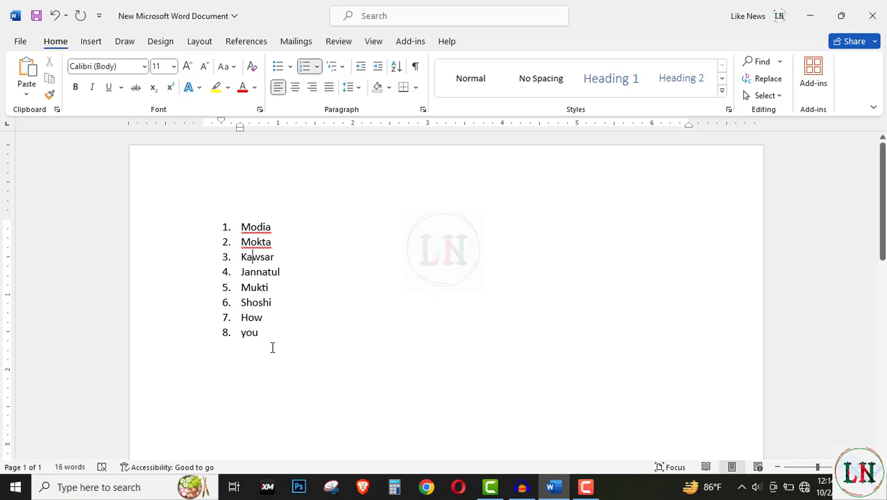
Try the SutonnyMJ font on only the list's numbers, and undo the font change.
drag(271, 346, 243, 227)
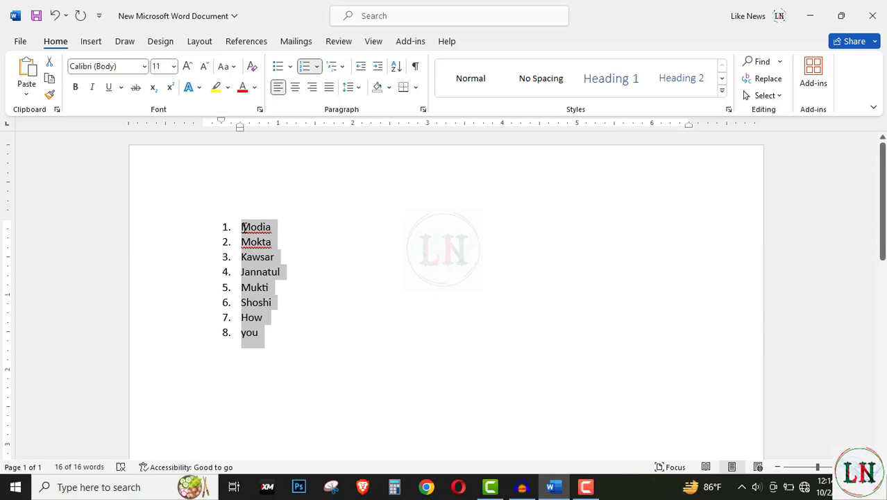
click(256, 287)
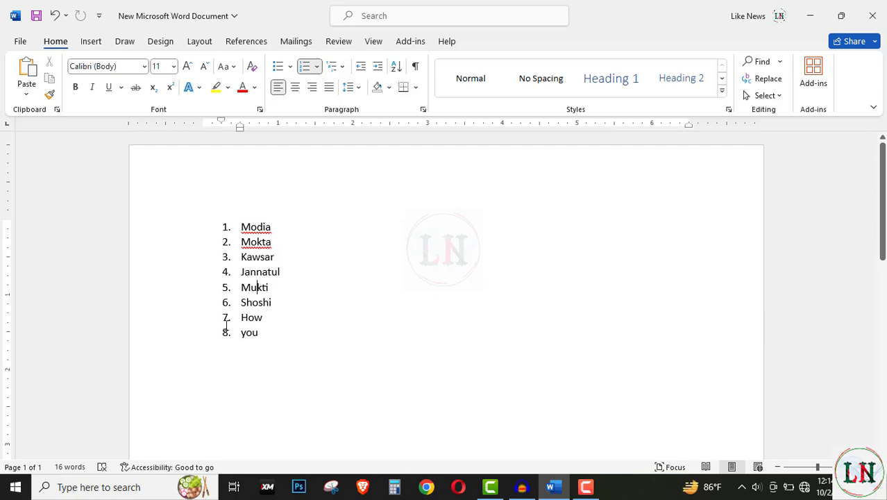
click(226, 230)
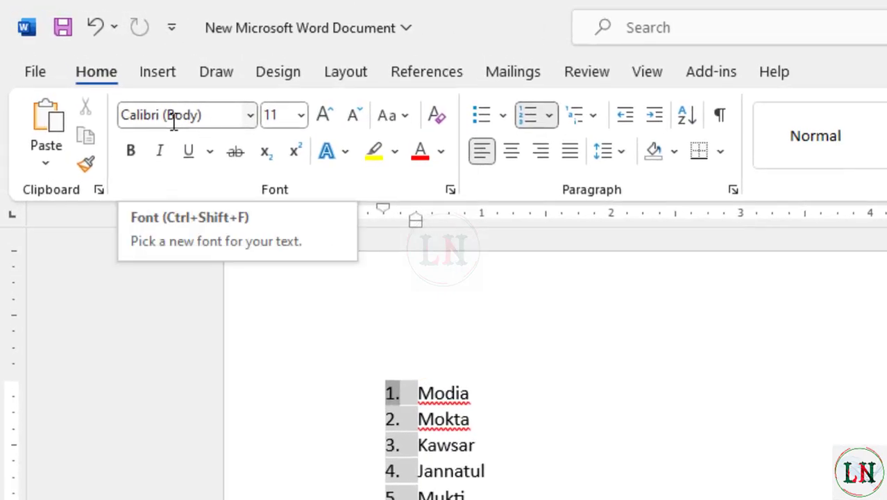
click(173, 118)
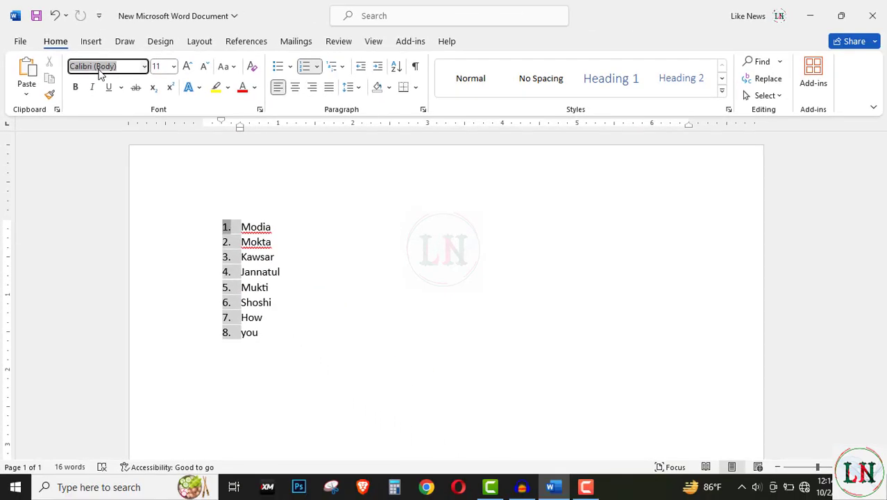
text(SutonnyMJ)
key(Return)
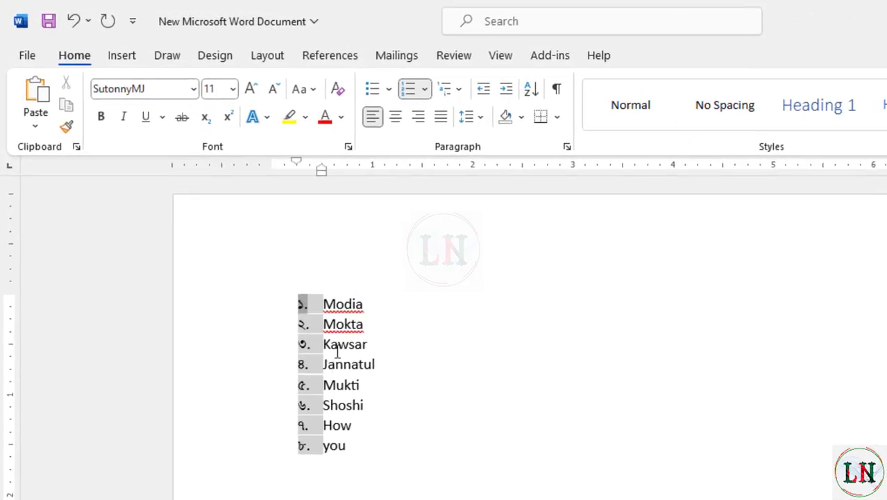
click(370, 448)
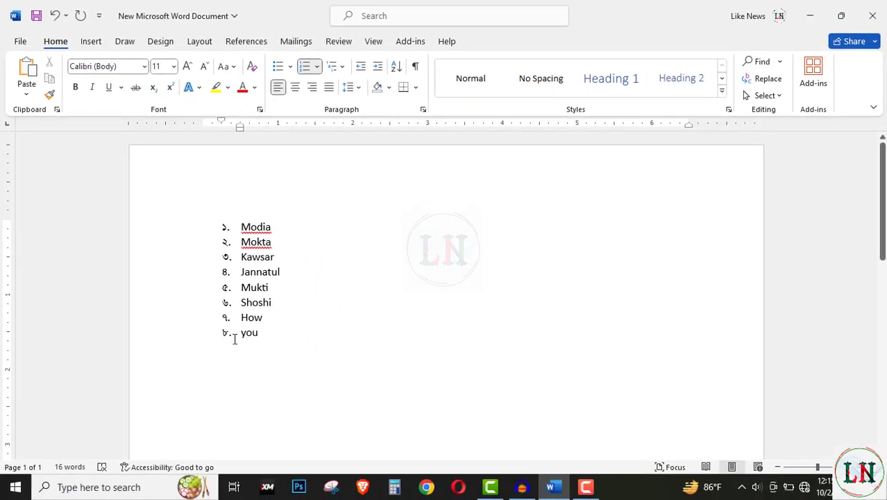
key(ctrl+z)
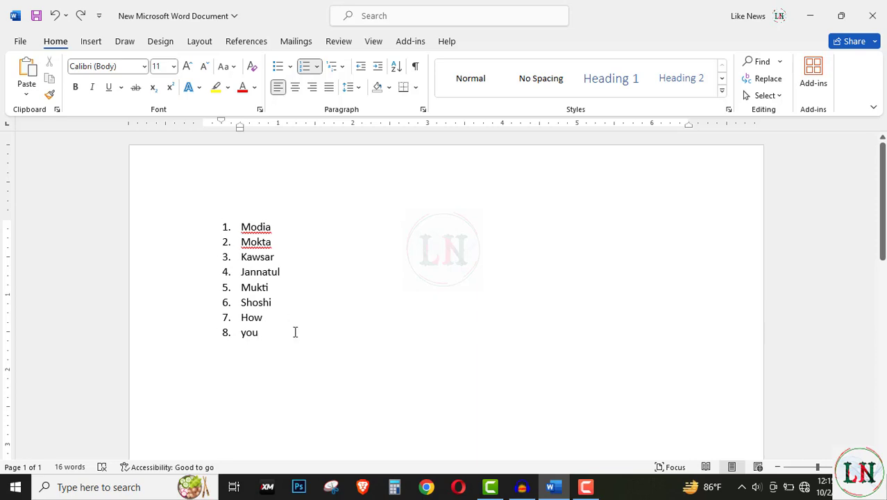
Change the whole list's number format to uppercase letters in the A. B. C. style.
drag(275, 337, 200, 226)
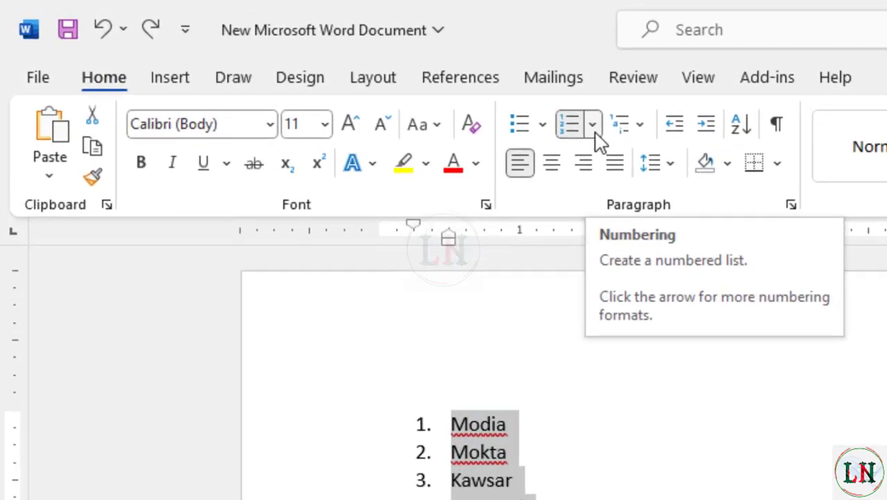
click(338, 71)
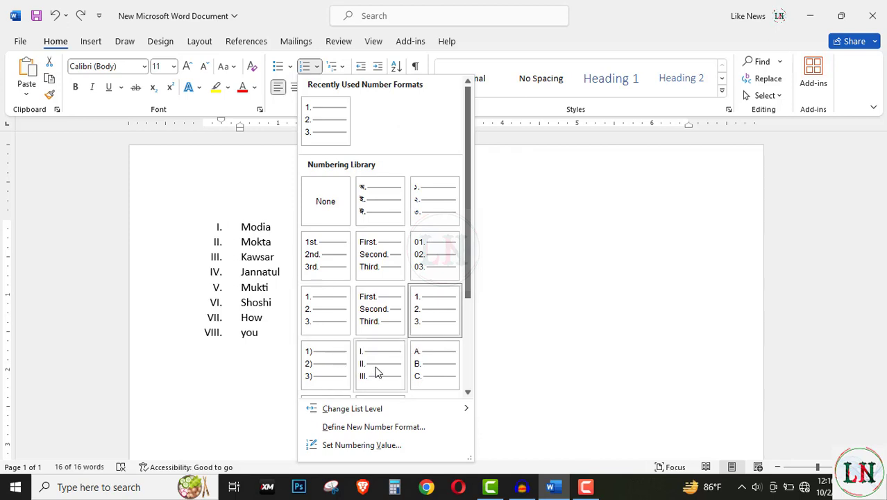
scroll(376, 369, down, 3)
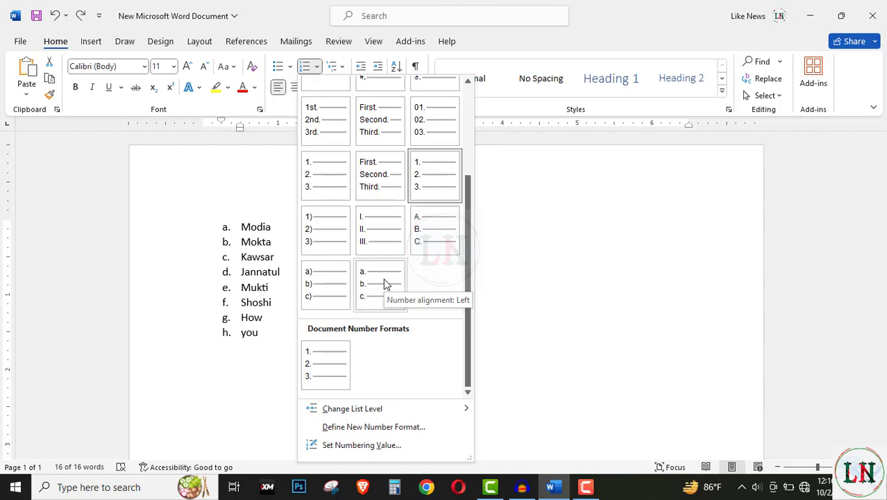
scroll(384, 286, up, 3)
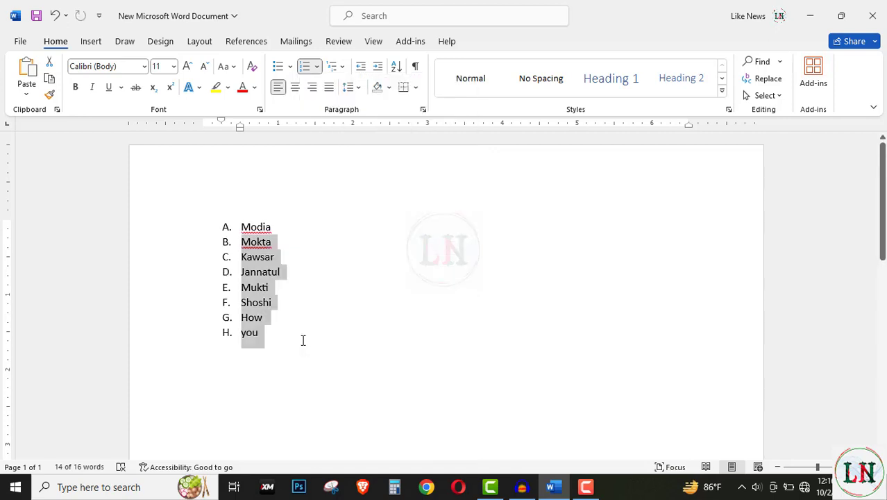
Set the font of only the list's letter markers to SutonnyMJ, leaving the item text as it is.
click(267, 348)
drag(266, 349, 225, 230)
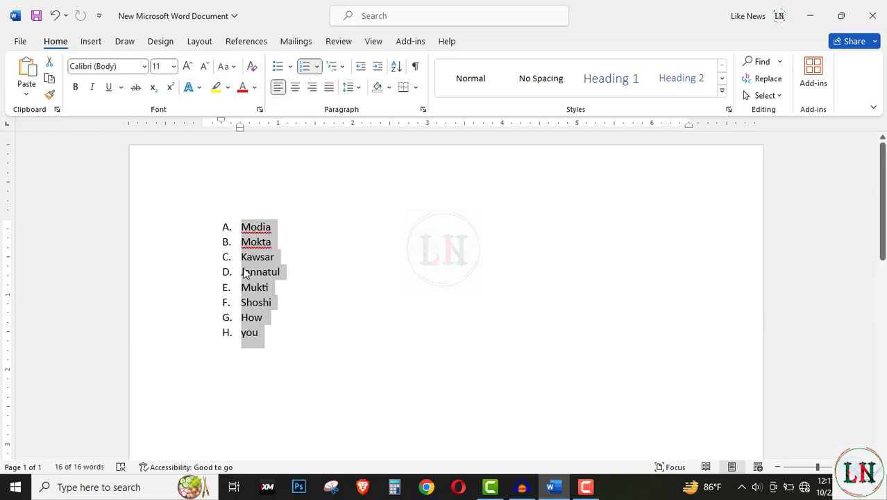
click(226, 229)
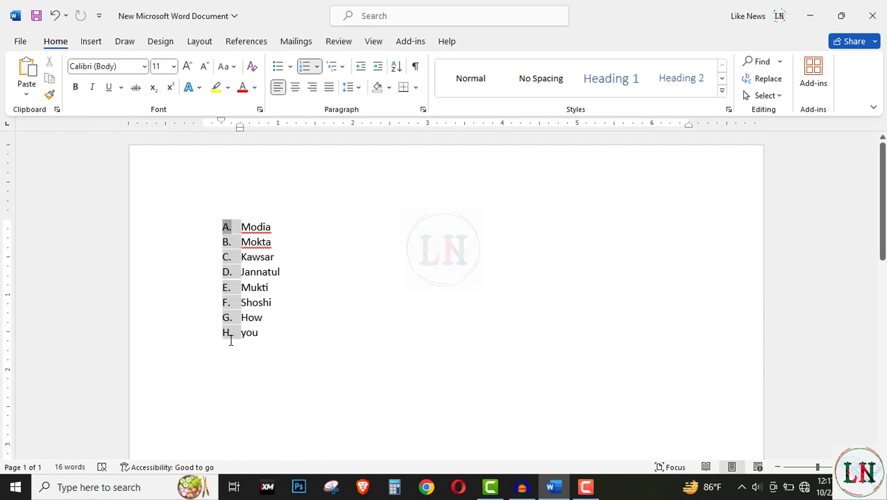
click(111, 67)
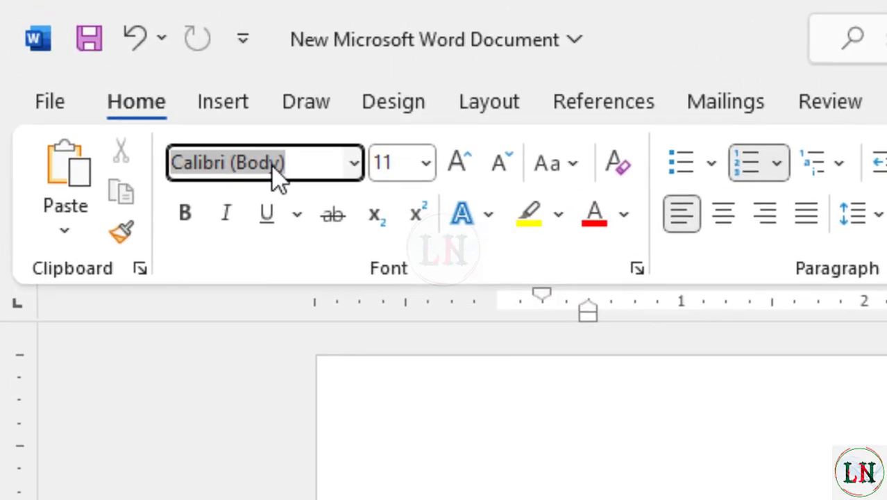
text(SutonnyMJ)
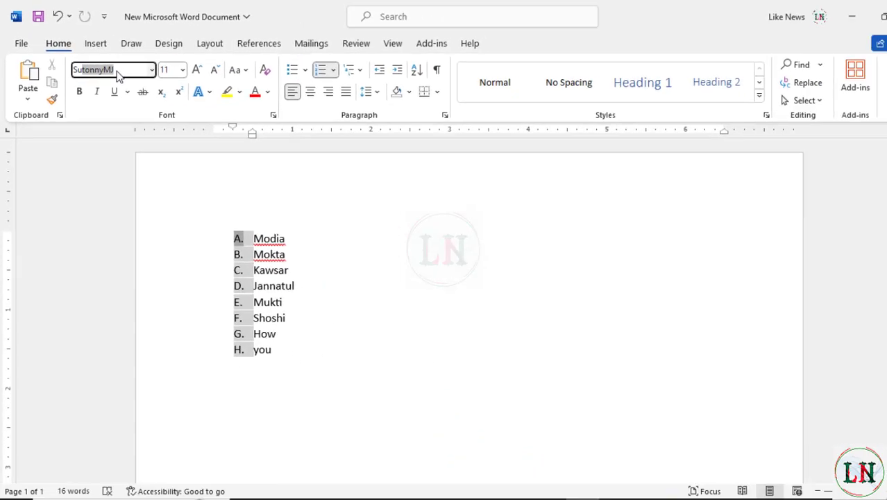
key(Return)
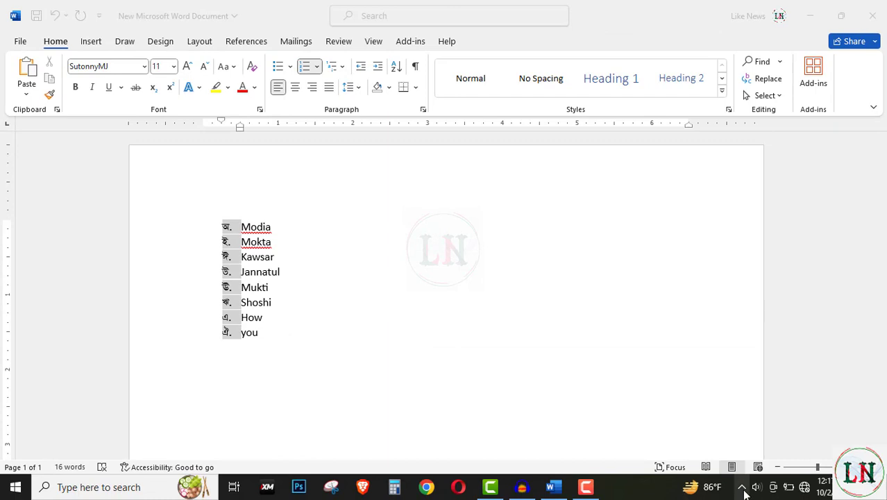
Switch the Bijoy keyboard input mode from English to Bijoy Classic.
click(741, 486)
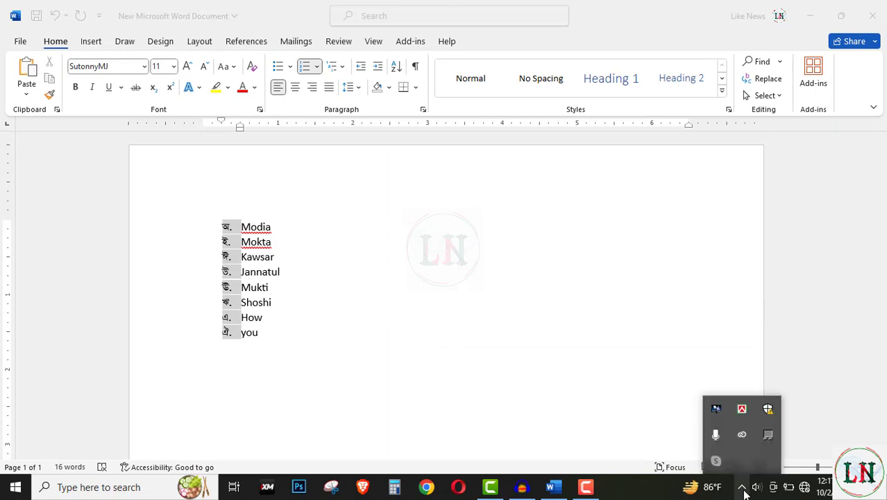
right_click(742, 409)
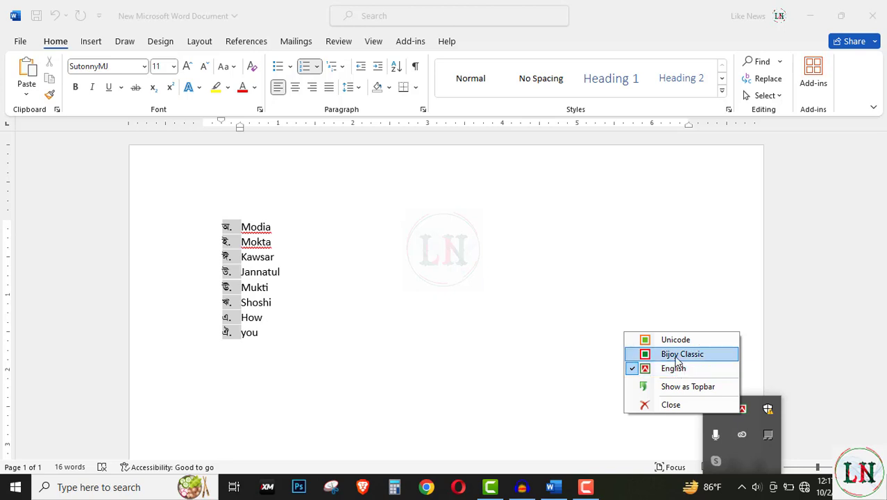
click(677, 355)
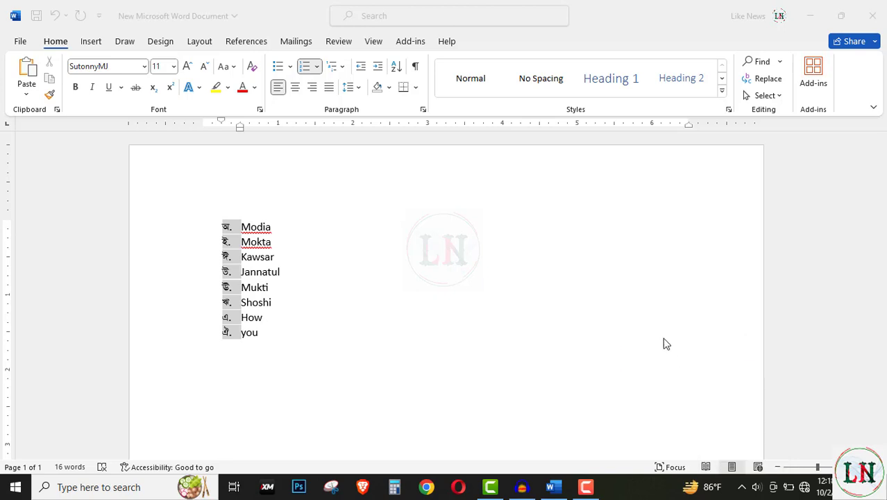
Set the numbering value of the list to K as a new list, so its Bengali markers begin with ক.
click(318, 70)
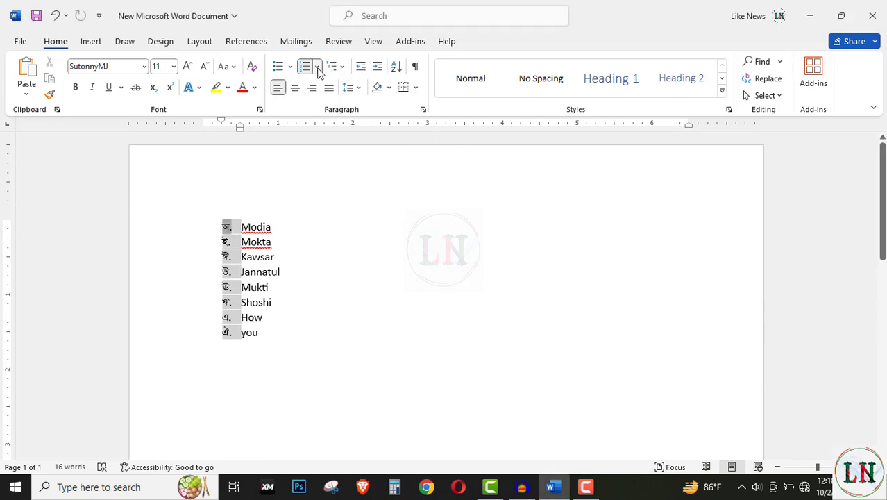
click(318, 70)
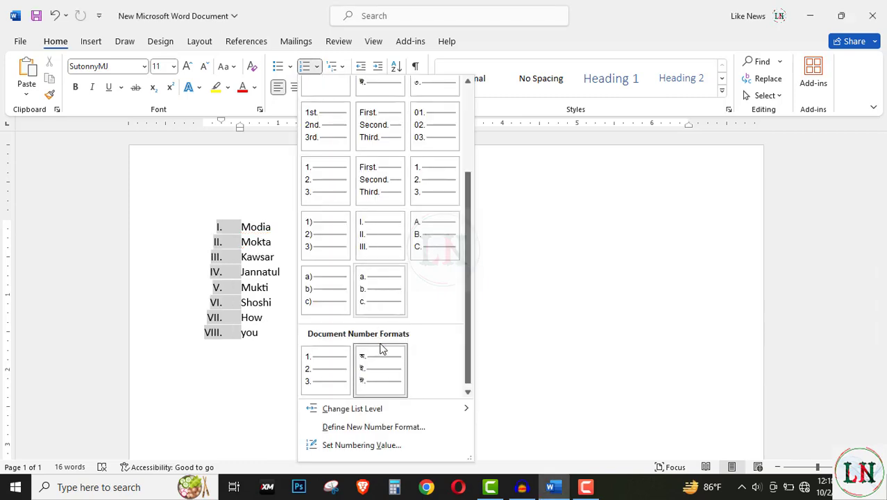
click(361, 444)
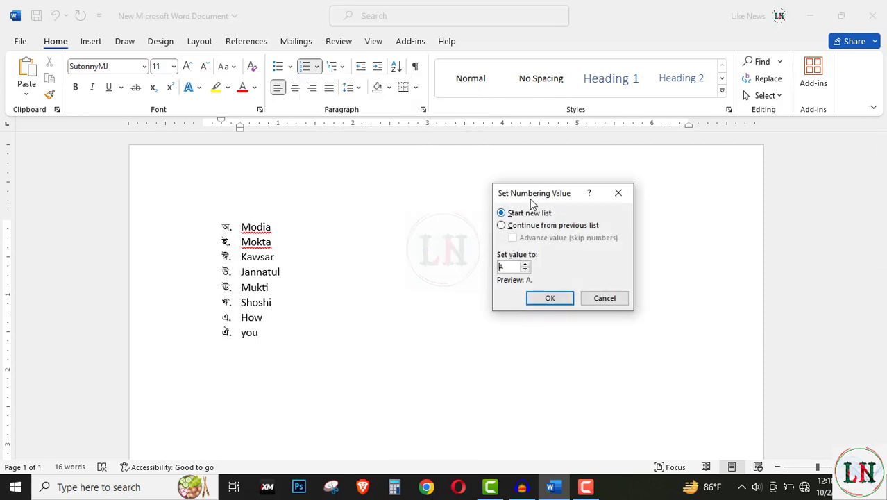
drag(495, 195, 396, 190)
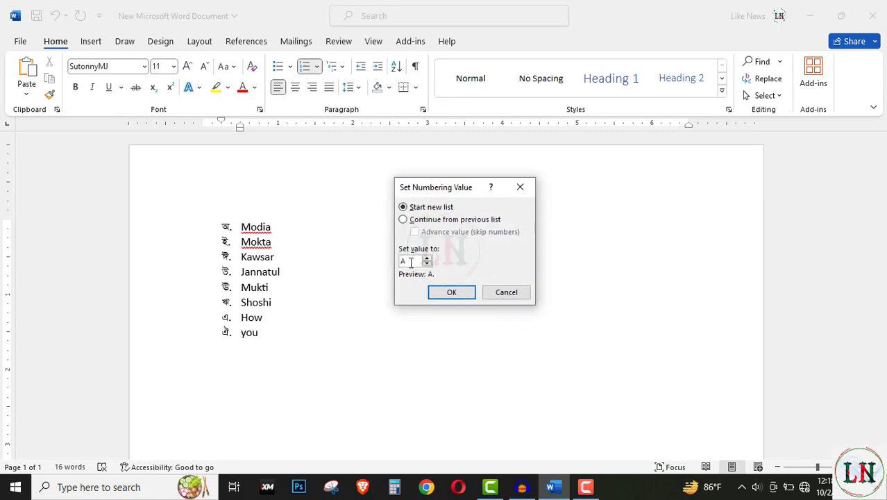
click(411, 261)
key(BackSpace)
text(K)
click(450, 292)
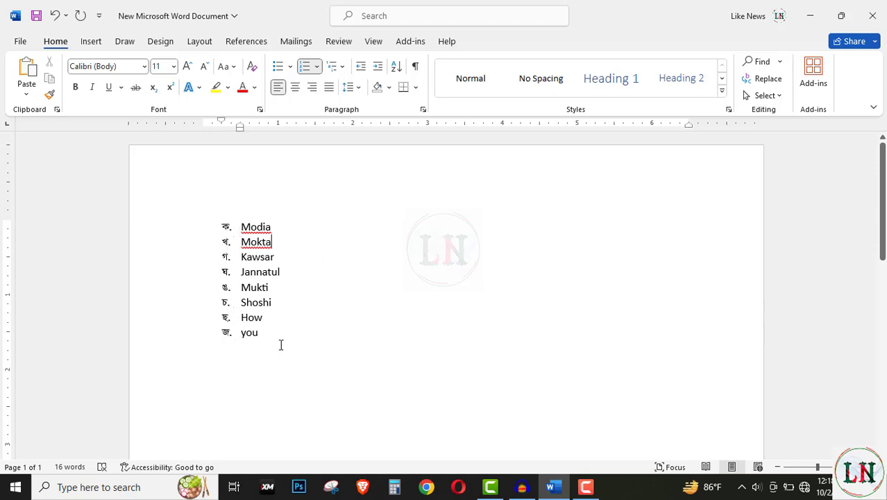
Remove the numbering from the whole list by applying the None number format.
drag(281, 345, 204, 230)
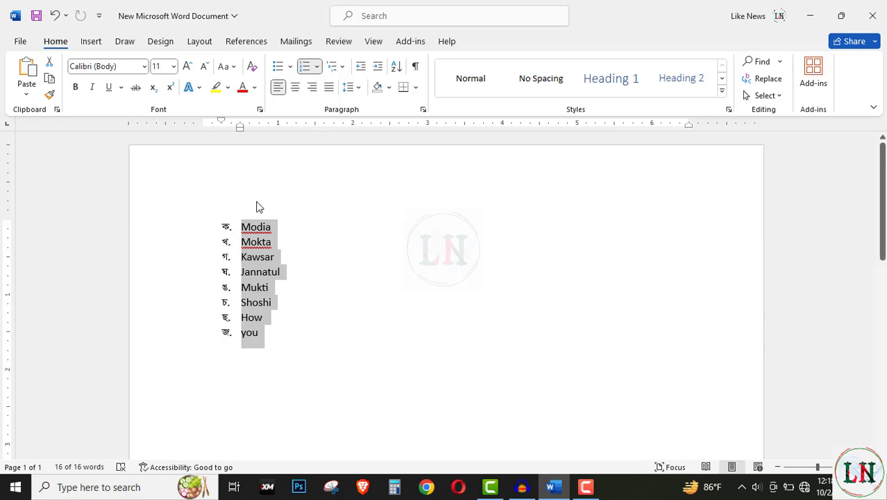
click(318, 68)
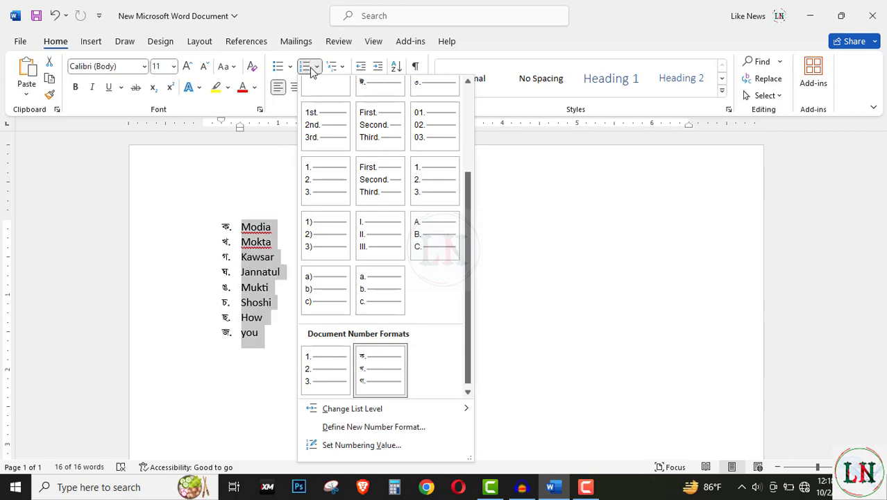
scroll(340, 199, up, 3)
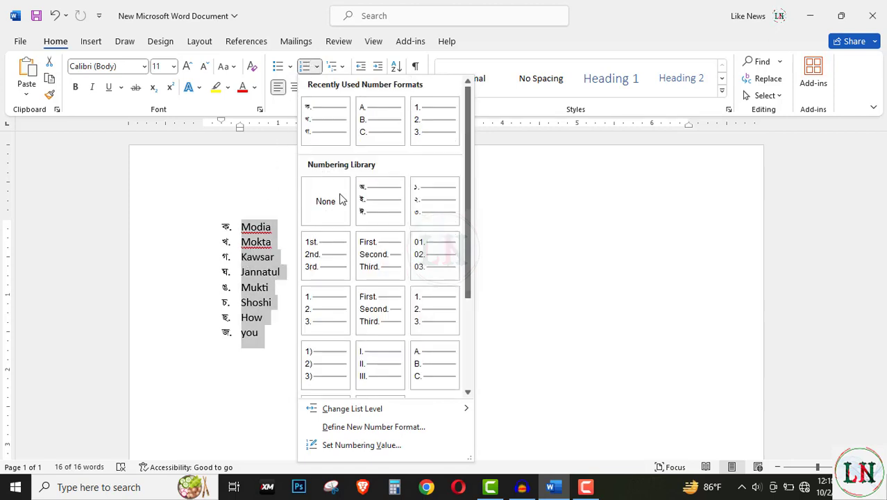
click(341, 199)
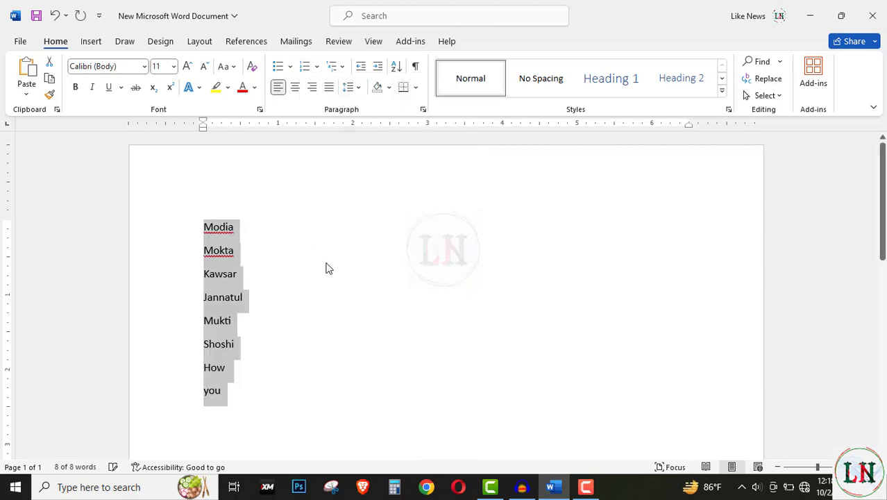
Number all the lines in the document with the 1. 2. 3. format from the numbering library.
click(232, 368)
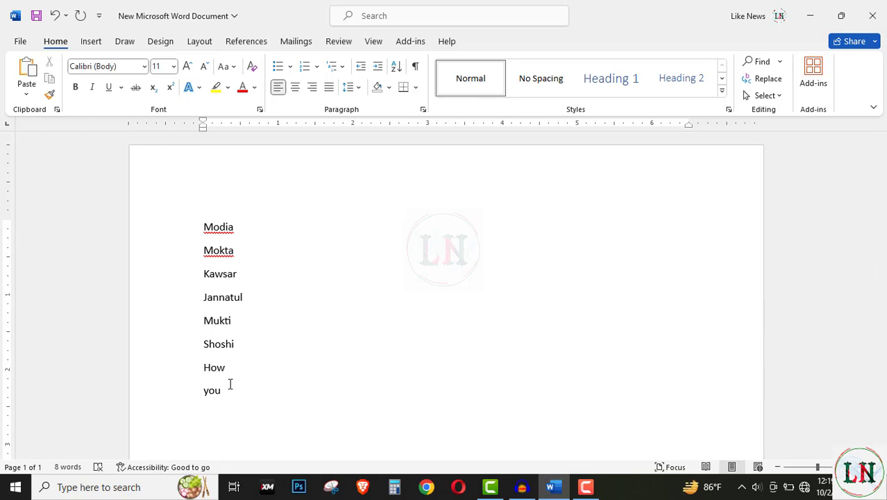
key(ctrl+a)
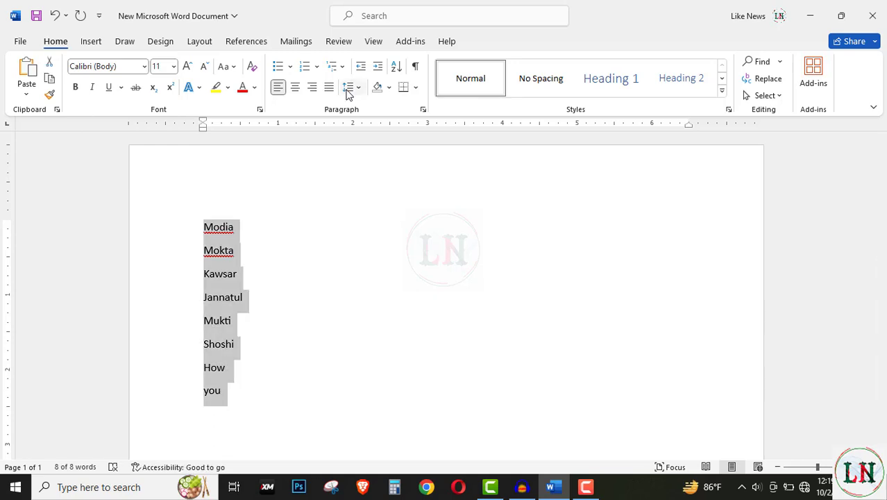
click(317, 66)
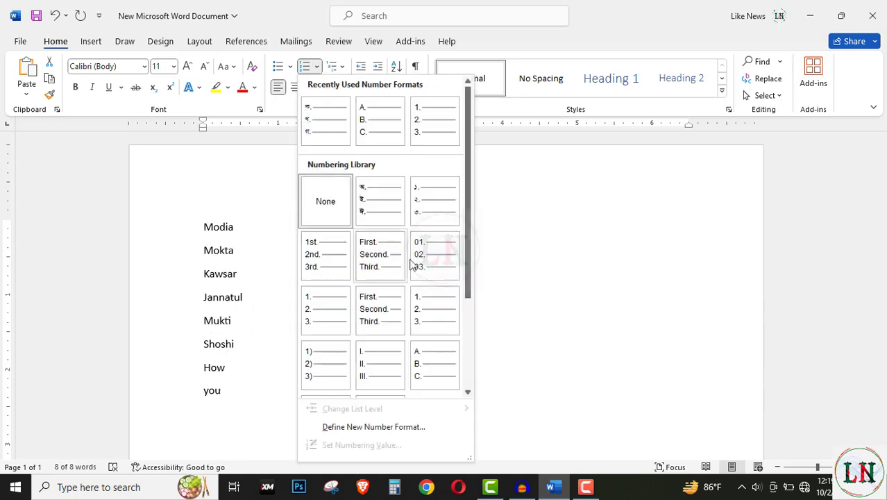
click(427, 315)
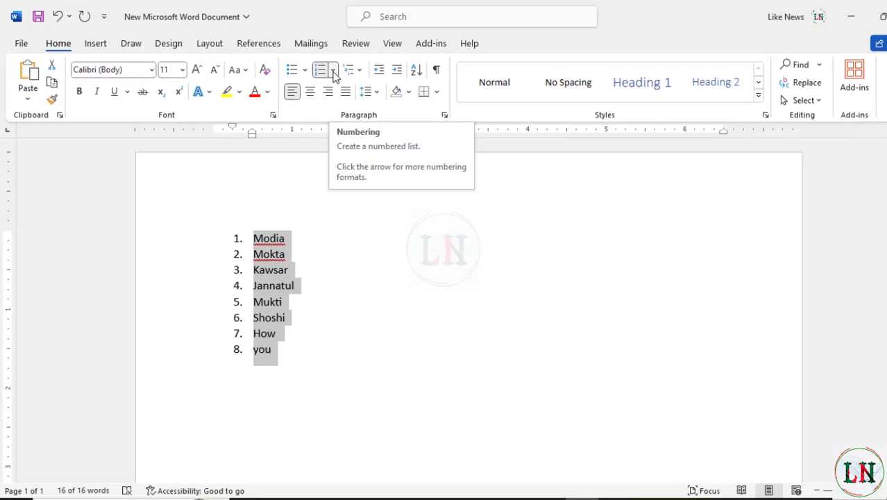
Set the numbering value of the selected list to start a new list at 501.
click(606, 128)
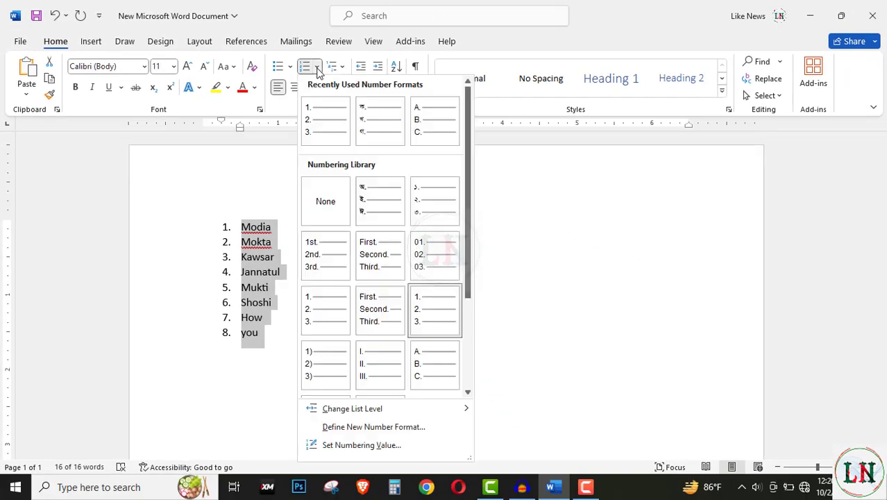
click(354, 445)
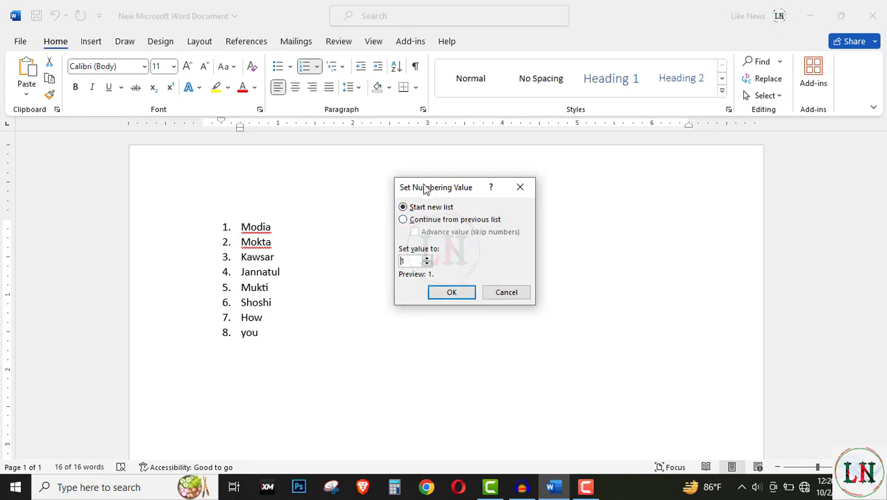
drag(424, 188, 397, 192)
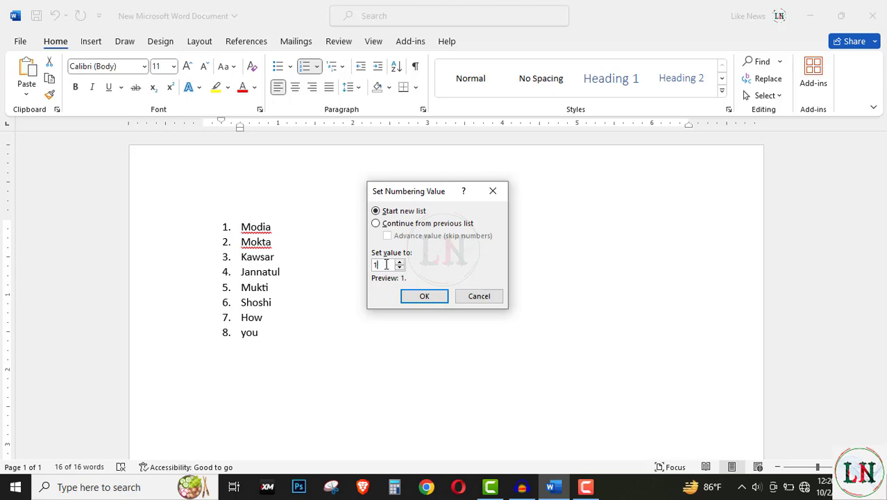
key(BackSpace)
text(501)
click(425, 301)
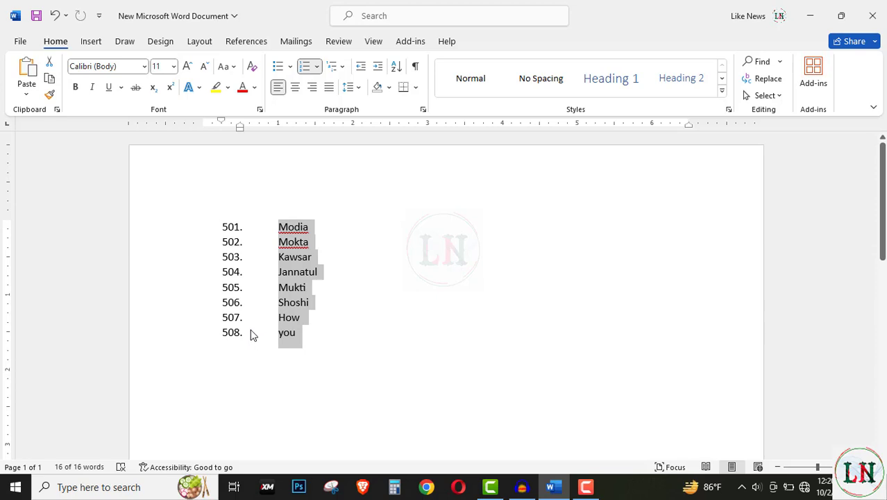
Change the level of the whole list to the fifth level, which uses the a. style.
key(alt+h)
key(n)
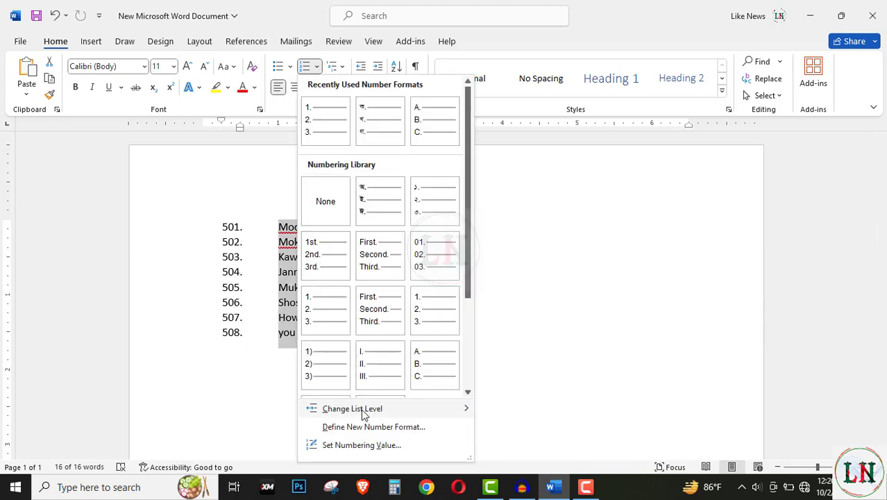
mouse_move(352, 412)
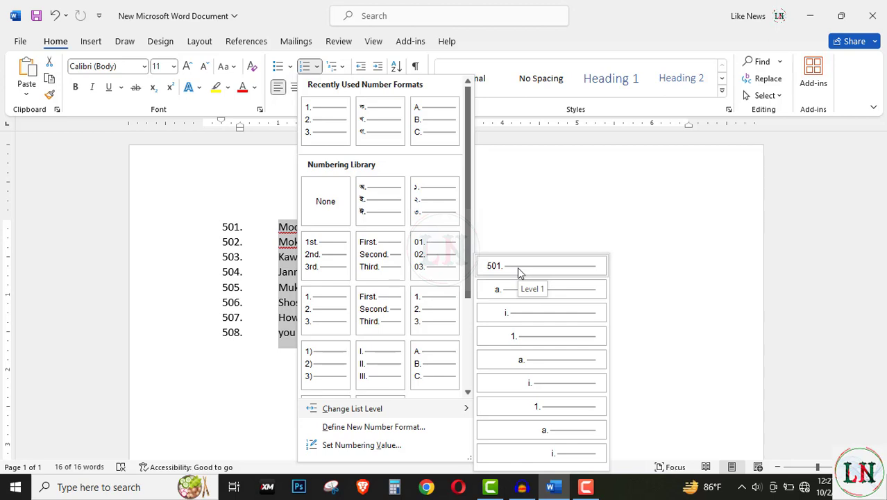
click(538, 367)
drag(61, 254, 198, 247)
drag(153, 218, 172, 286)
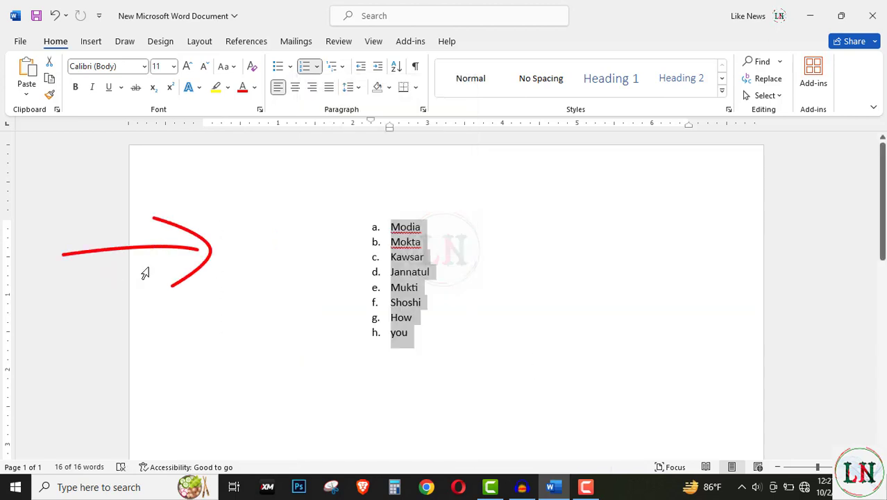
key(Escape)
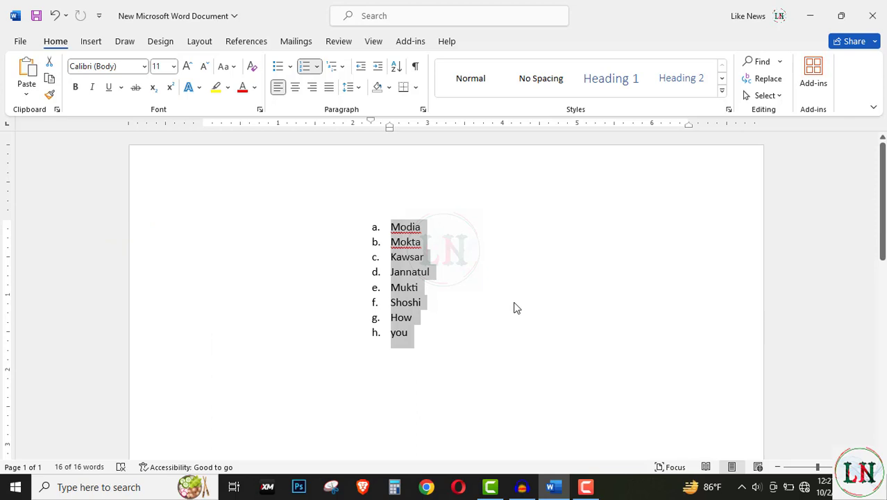
Change the whole list to the ninth level with the i. style, and try to switch it back to the fifth level.
click(318, 67)
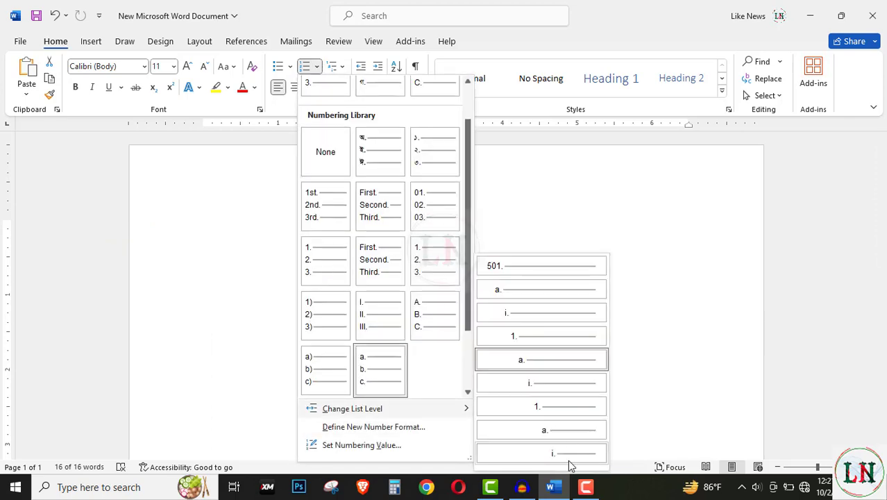
click(567, 452)
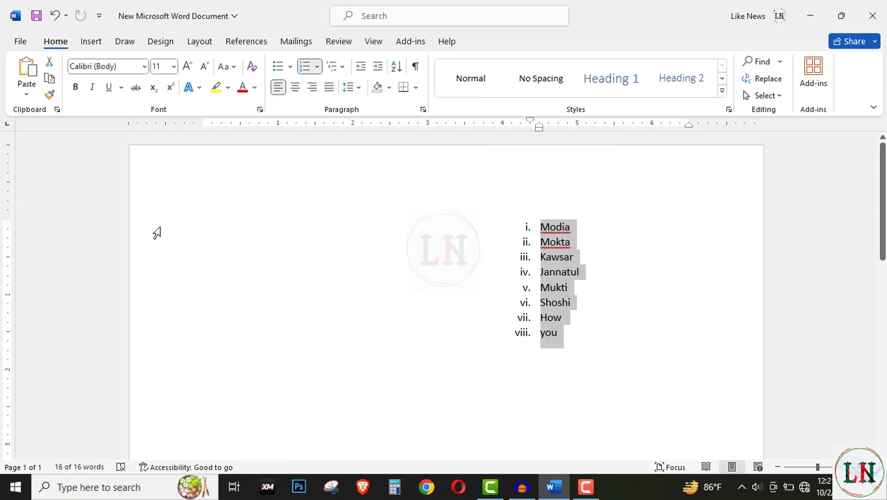
click(317, 67)
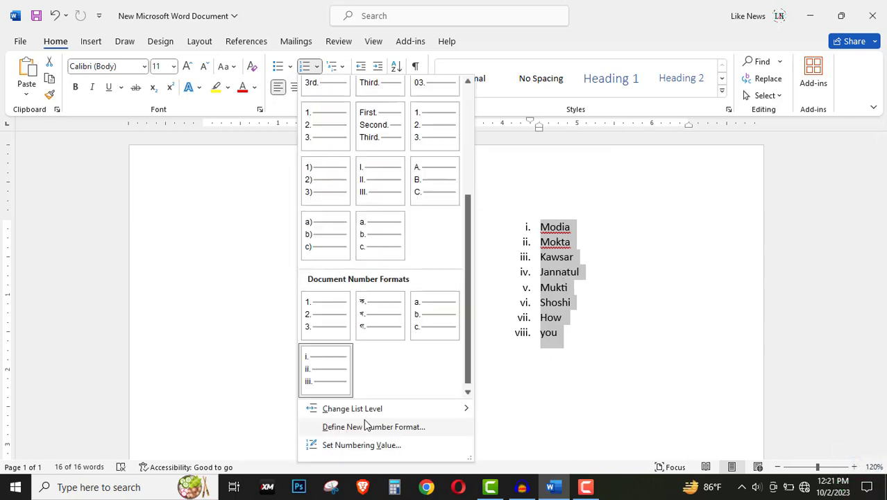
mouse_move(366, 414)
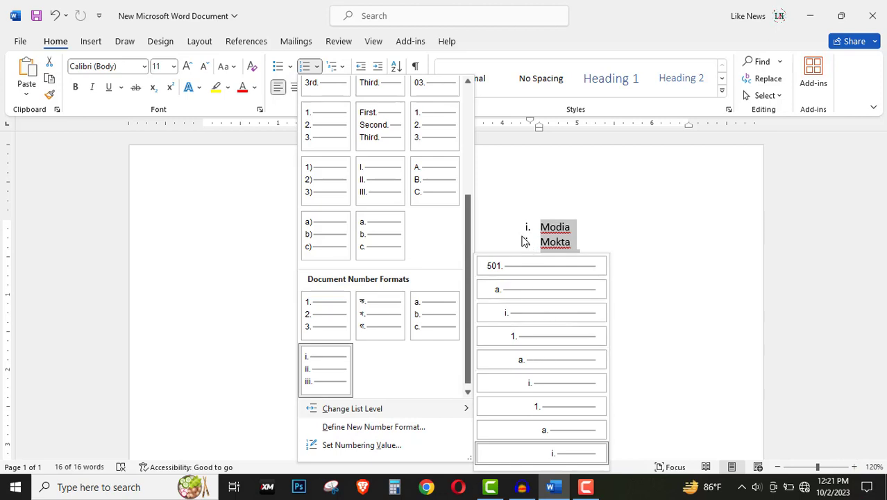
click(543, 354)
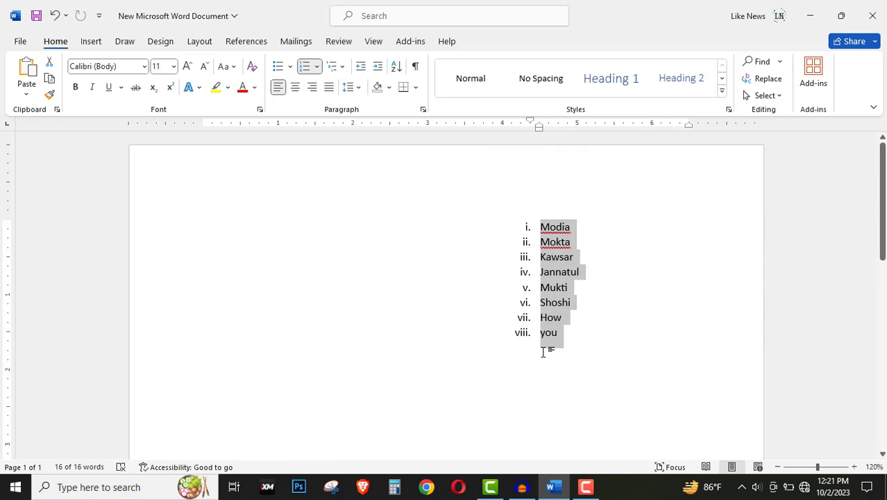